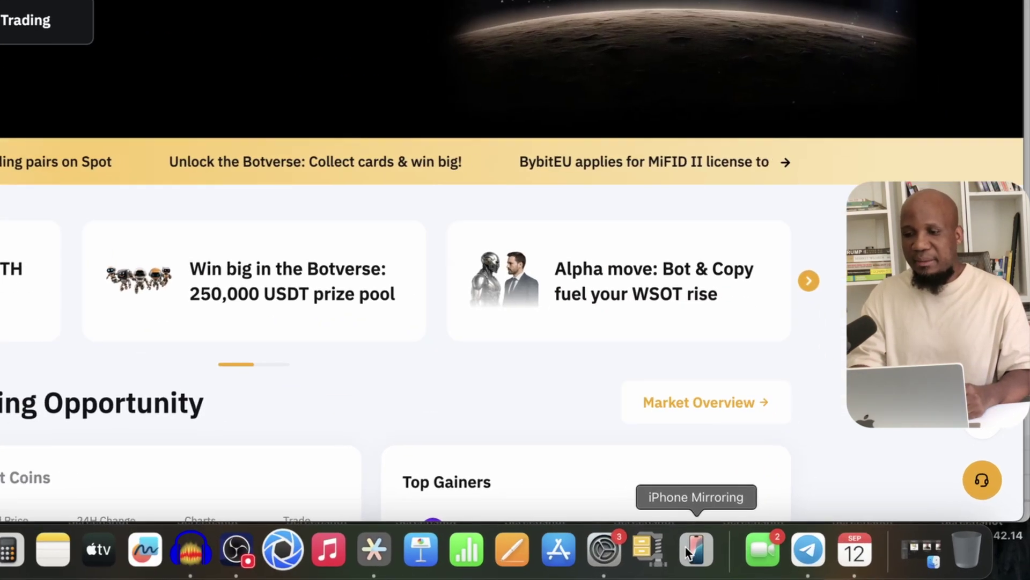
Switch to the Bybit app through iPhone Mirroring and open its Buy Crypto service.
click(688, 548)
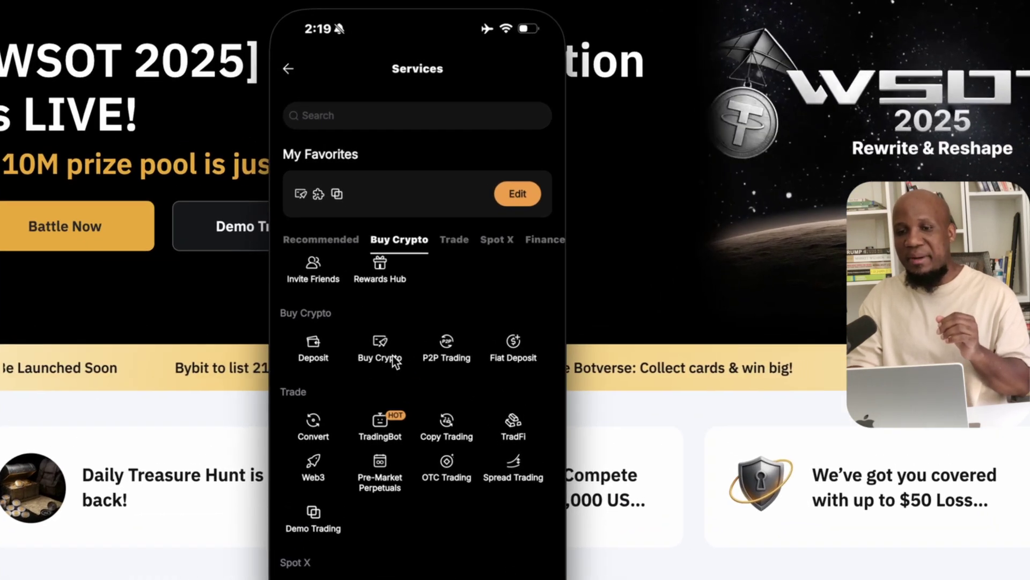
click(288, 73)
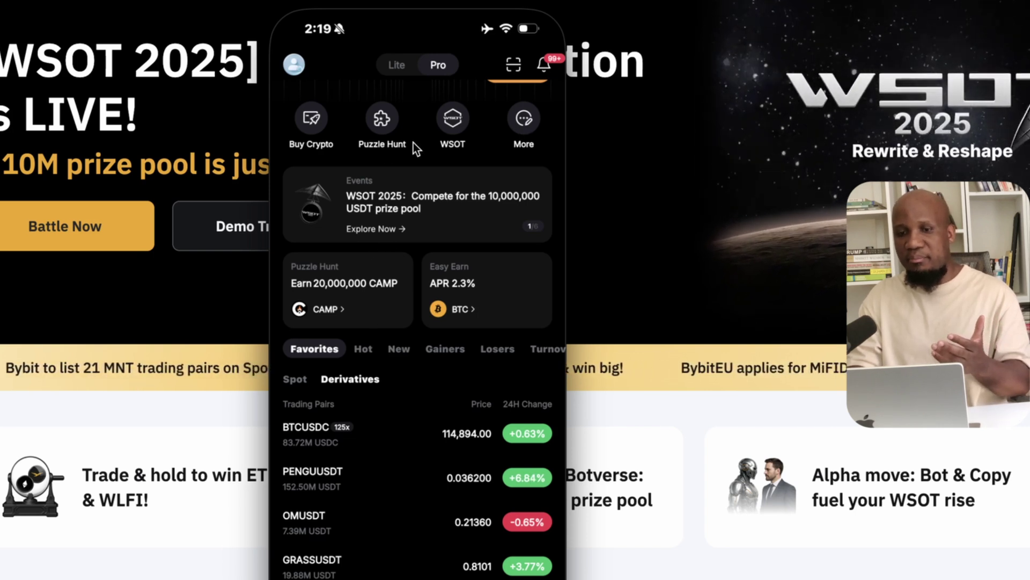
click(521, 126)
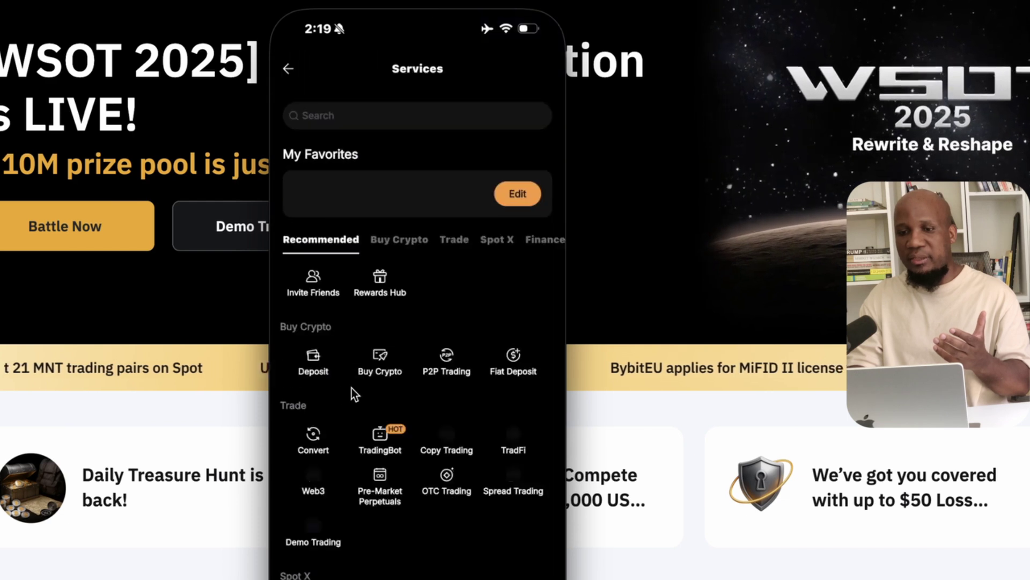
click(378, 362)
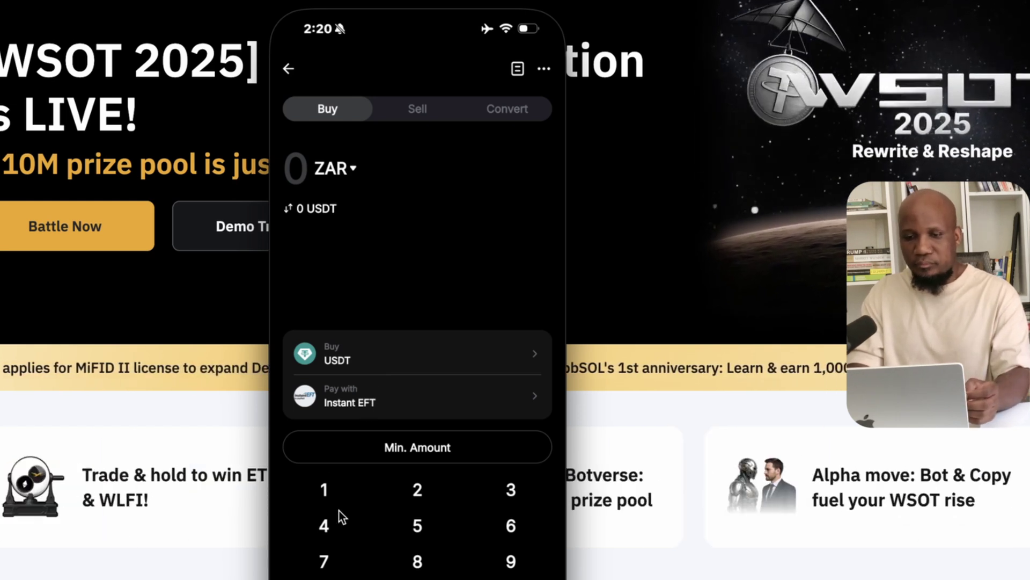
Enter 2,000 ZAR as the amount for buying USDT with Instant EFT.
click(418, 493)
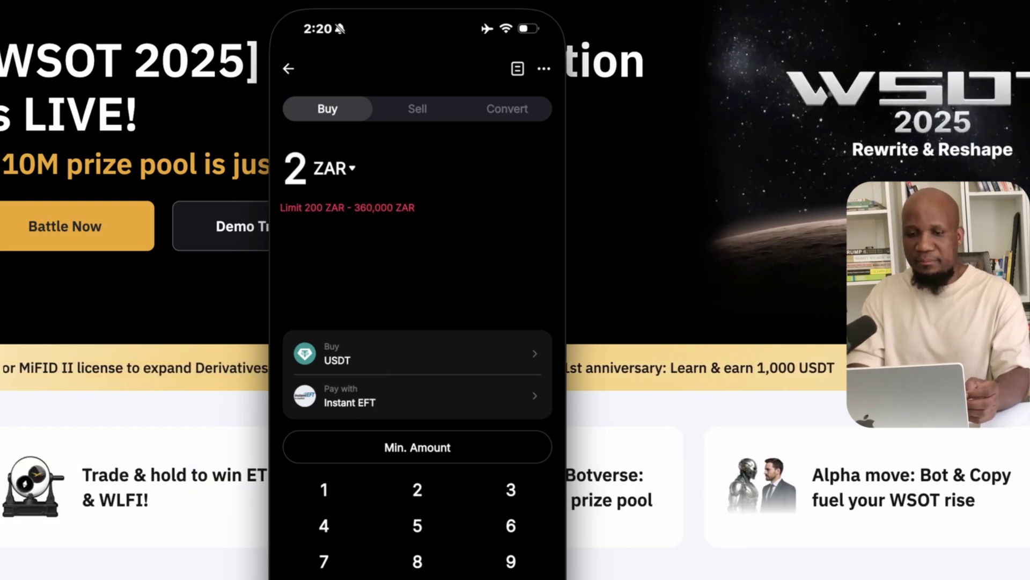
click(418, 579)
click(417, 579)
click(418, 578)
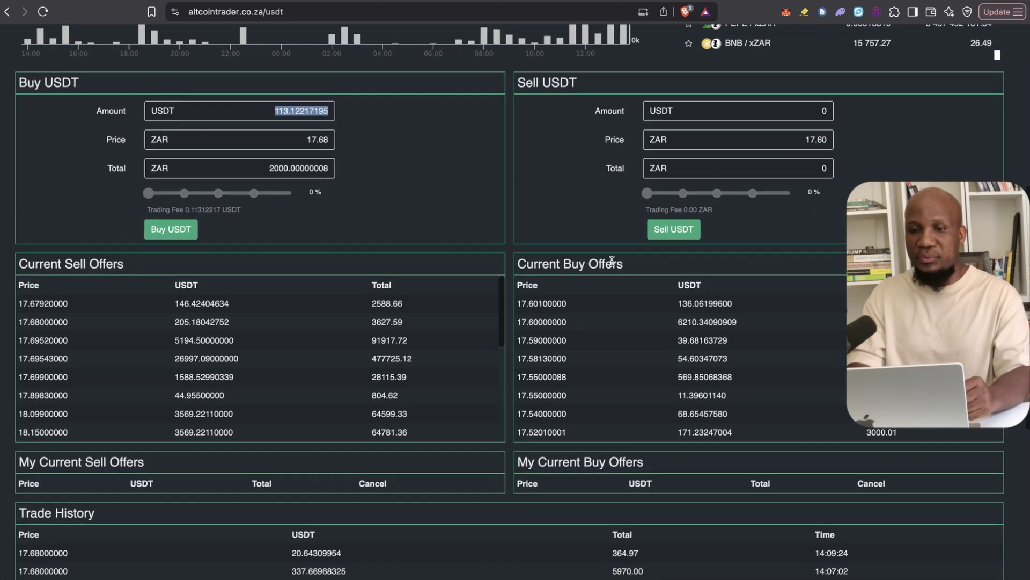
Switch to AltCoinTrader and set the Buy USDT total to 2000 ZAR to check the resulting USDT amount.
key(Tab)
key(Tab)
text(200)
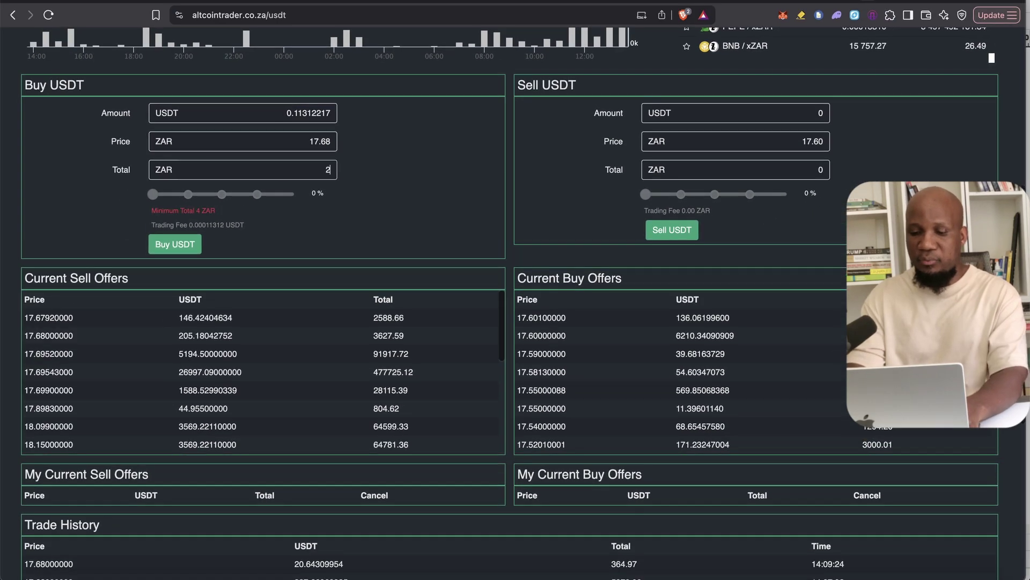
text(0)
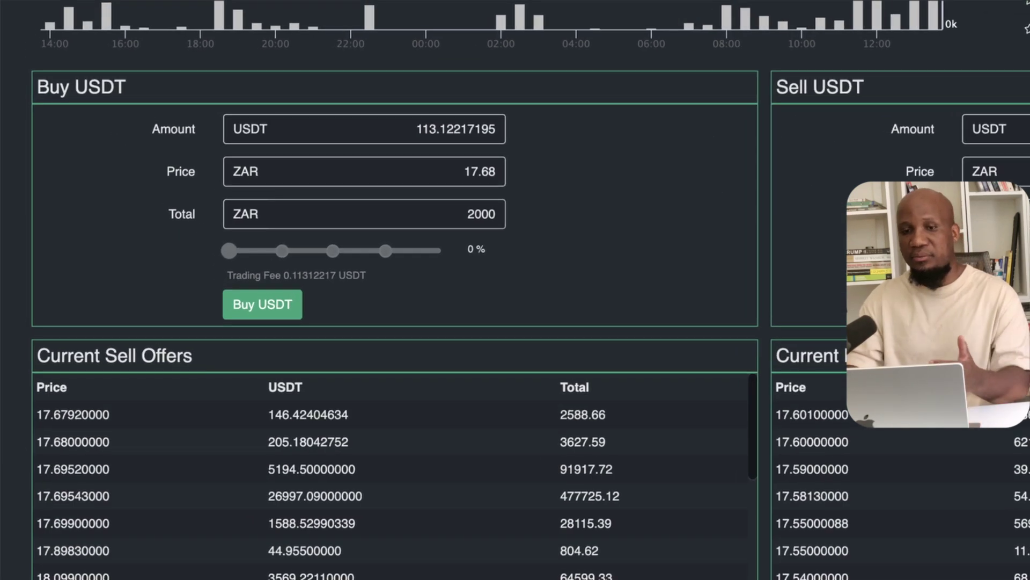
drag(414, 129, 439, 129)
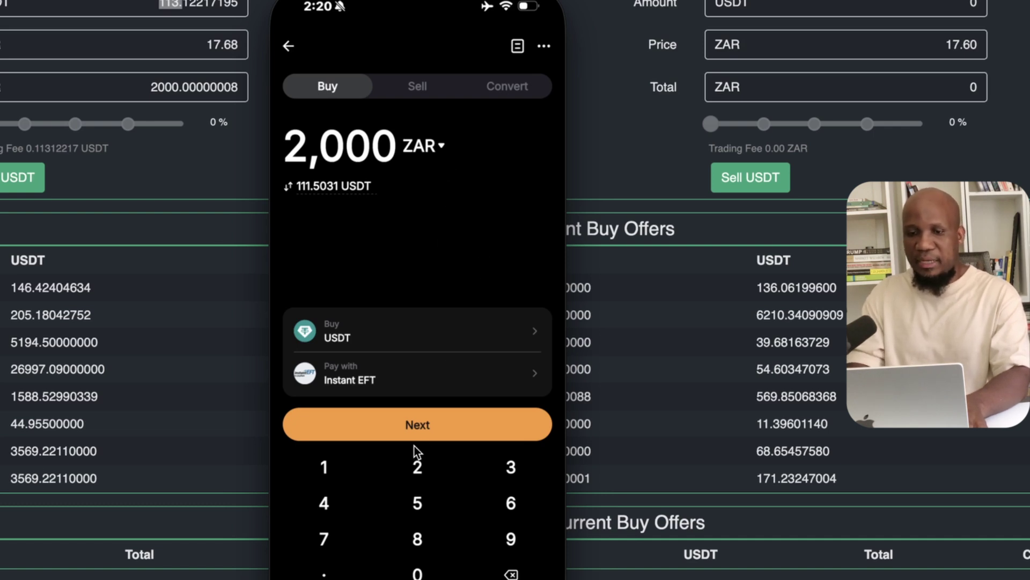
Proceed to Bybit's order summary for 2,000 ZAR and compare it with the USDT amount on AltCoinTrader.
click(443, 424)
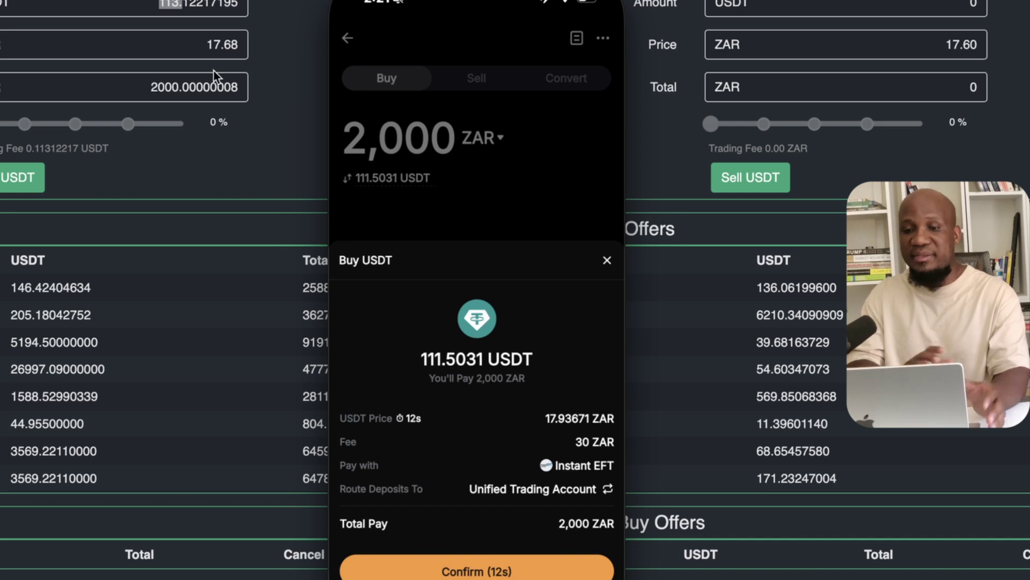
click(138, 6)
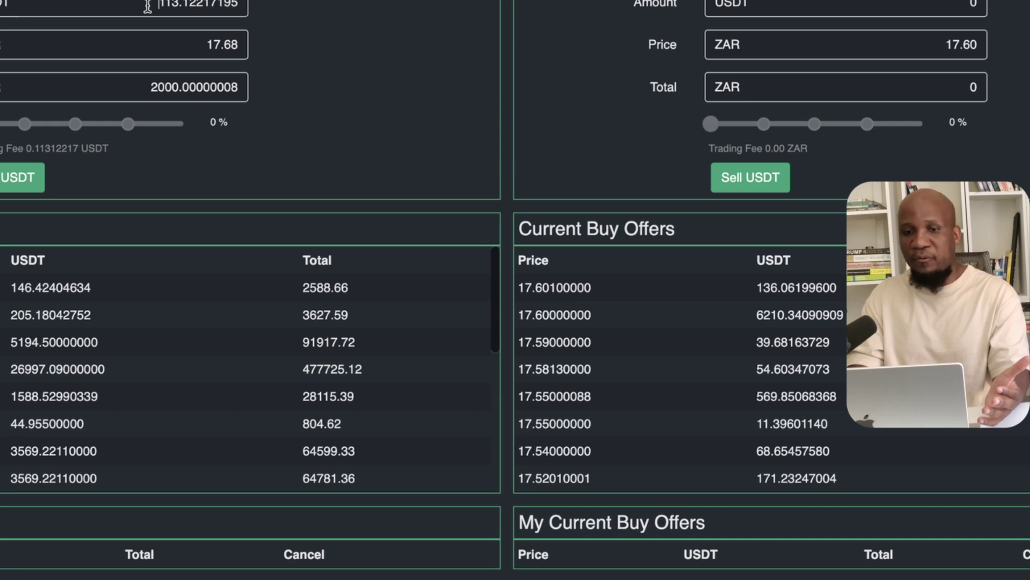
drag(152, 6, 179, 6)
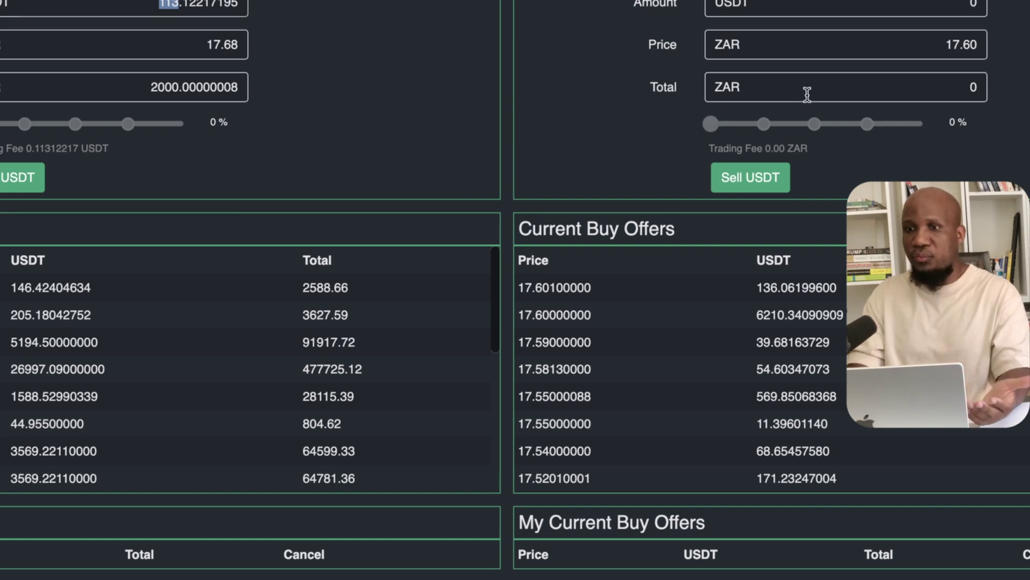
On AltCoinTrader's USDT withdrawal form, enter an amount of 113 to check the Ethereum (ERC20) fee.
scroll(803, 102, up, 5)
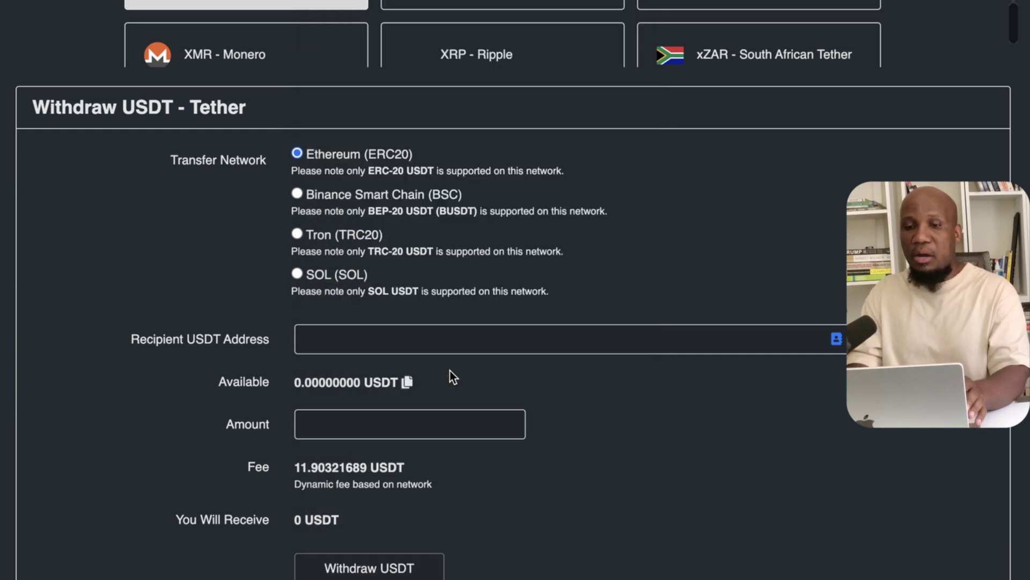
click(334, 339)
click(324, 428)
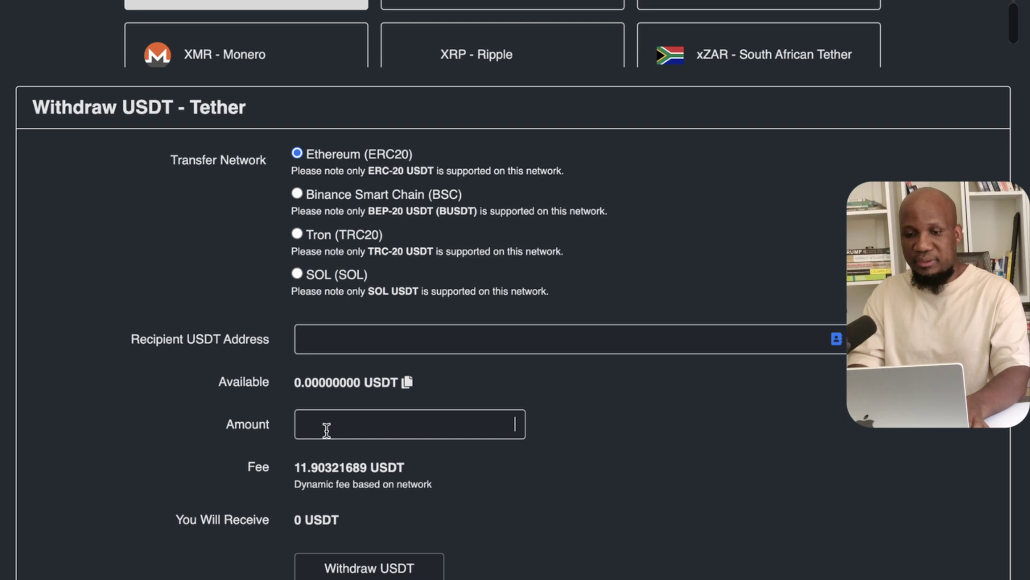
text(113)
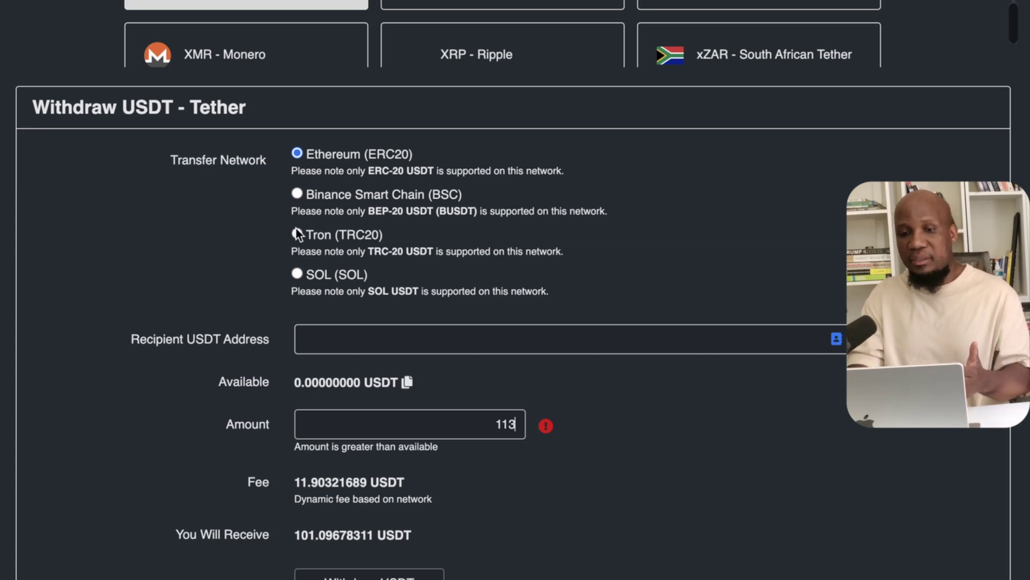
Set the transfer network to Binance Smart Chain (BSC) and enter an amount of 114 to check its fee.
click(298, 193)
click(368, 424)
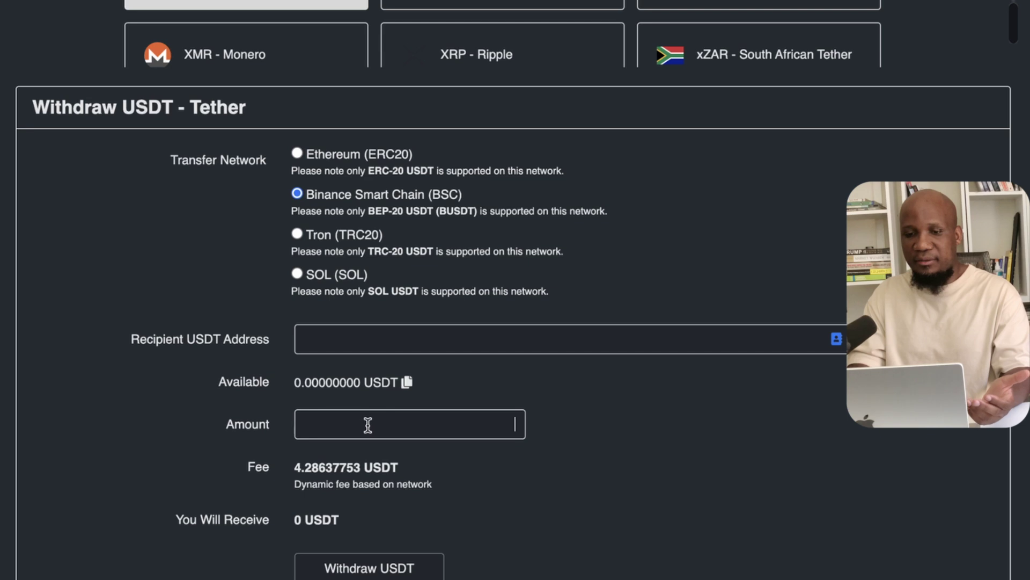
text(11)
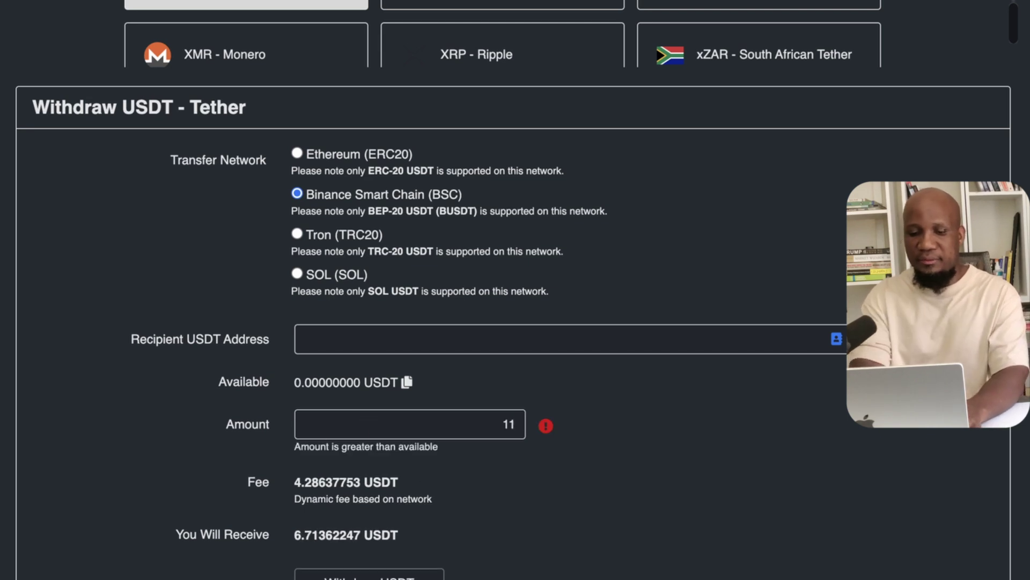
text(4)
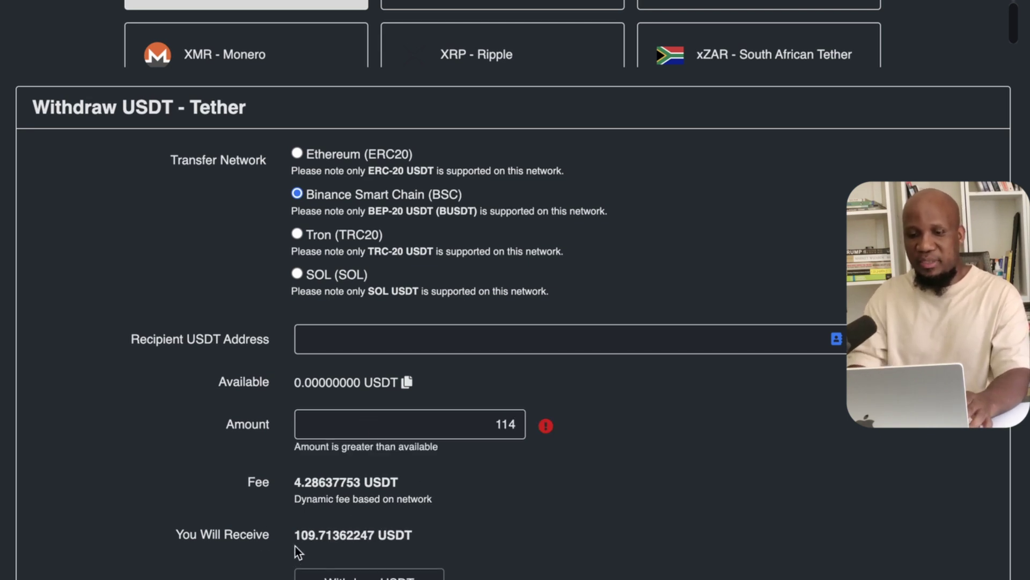
Check the withdrawal fee for 113 USDT on Tron (TRC20) and select the SOL network for comparison.
click(297, 235)
text(113)
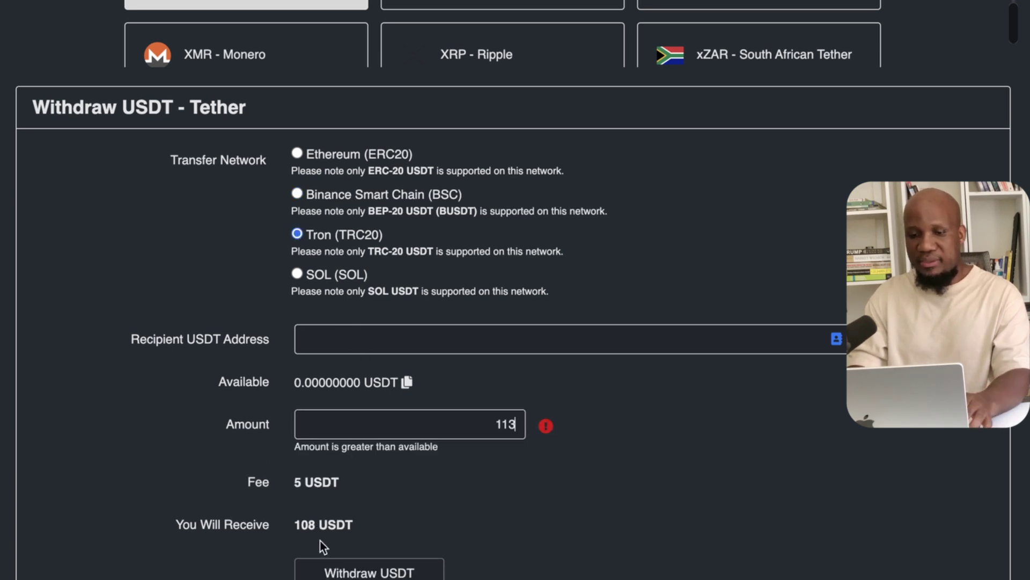
click(297, 273)
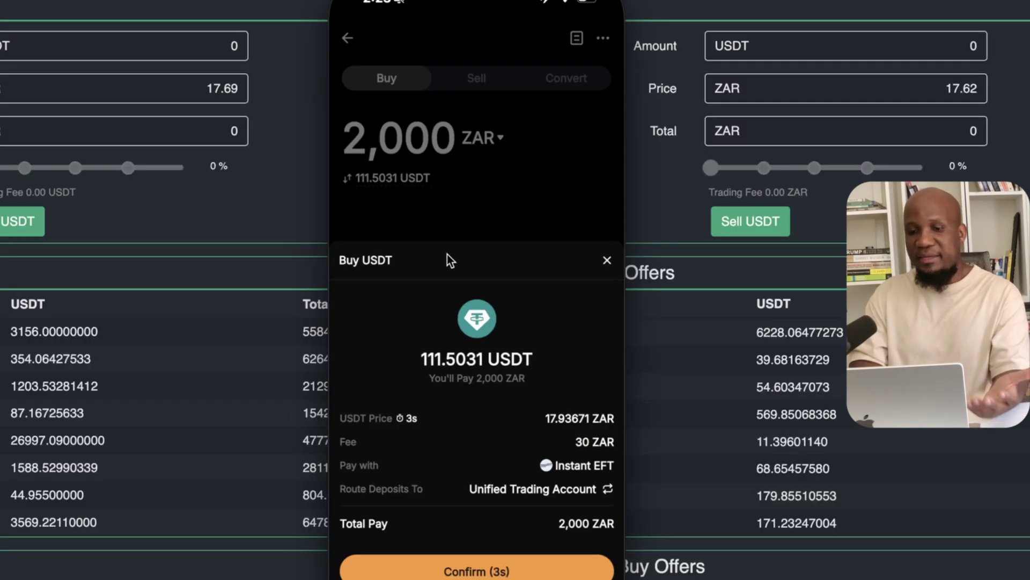
Return to the Bybit app, confirm the 2,000 ZAR USDT order and start its Instant EFT payment.
click(477, 571)
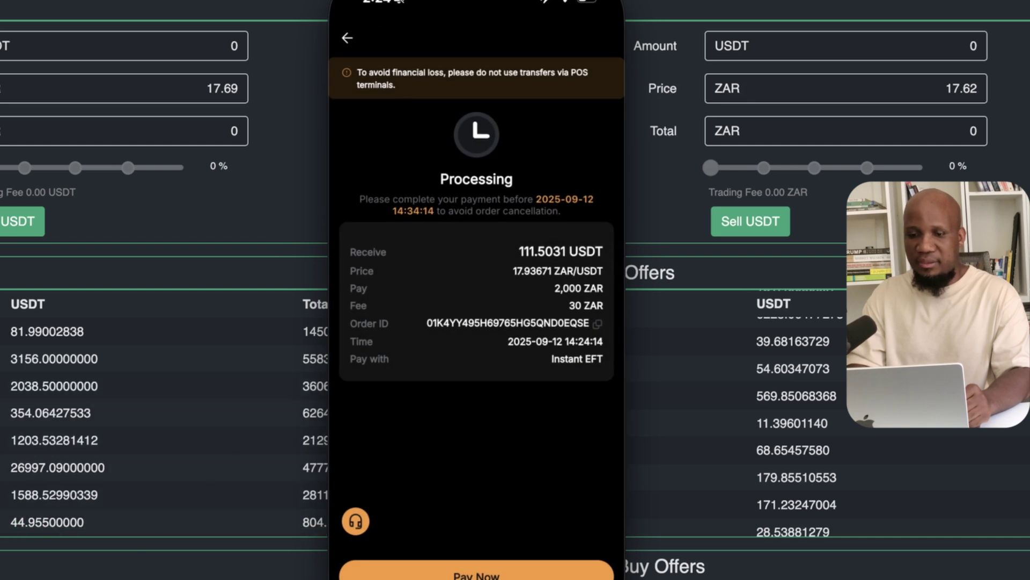
click(477, 571)
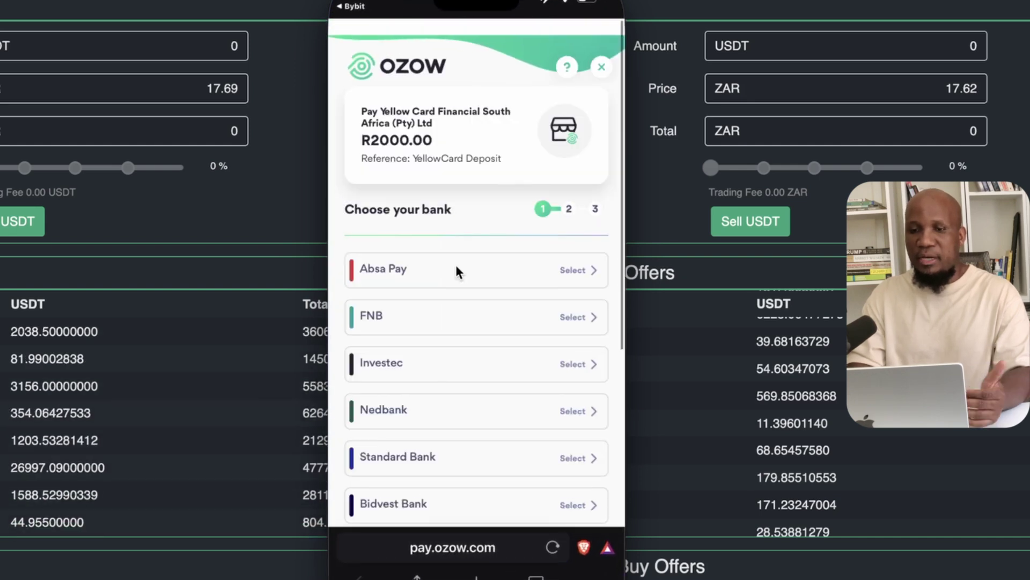
Choose Absa Pay as the paying bank on Ozow and fill in the SA ID or account number.
scroll(456, 266, down, 3)
scroll(456, 265, up, 4)
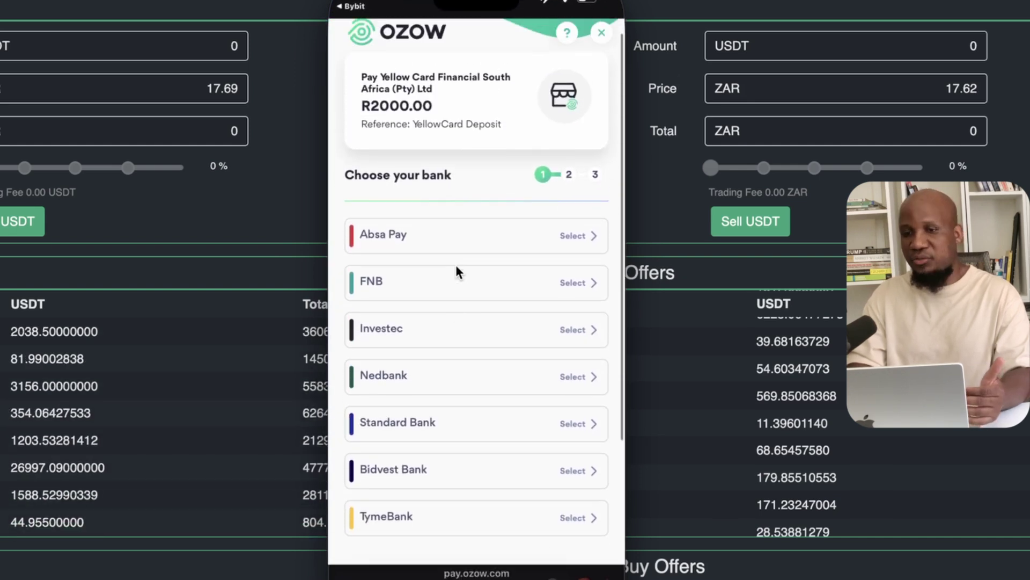
scroll(455, 265, down, 2)
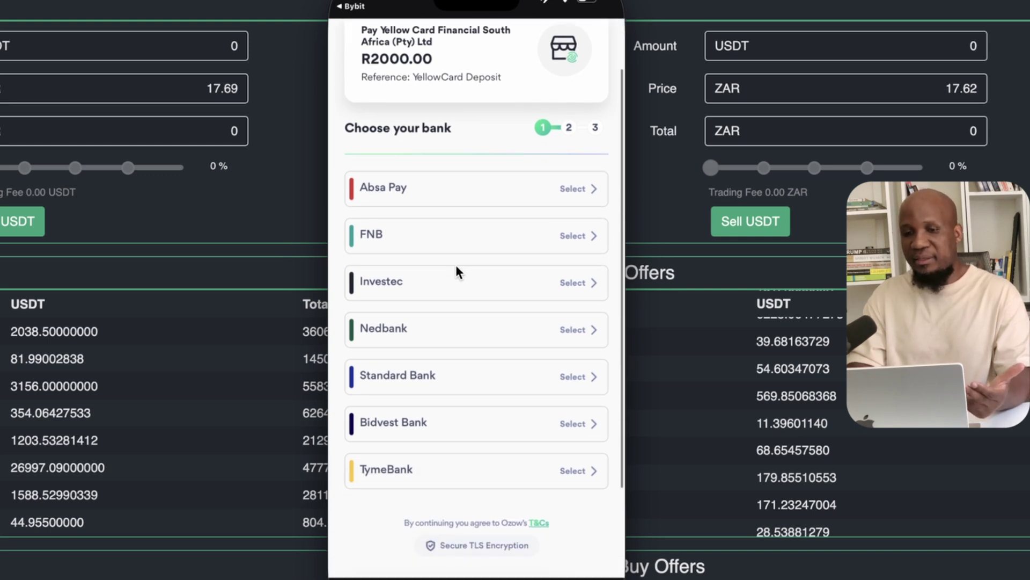
scroll(456, 265, up, 1)
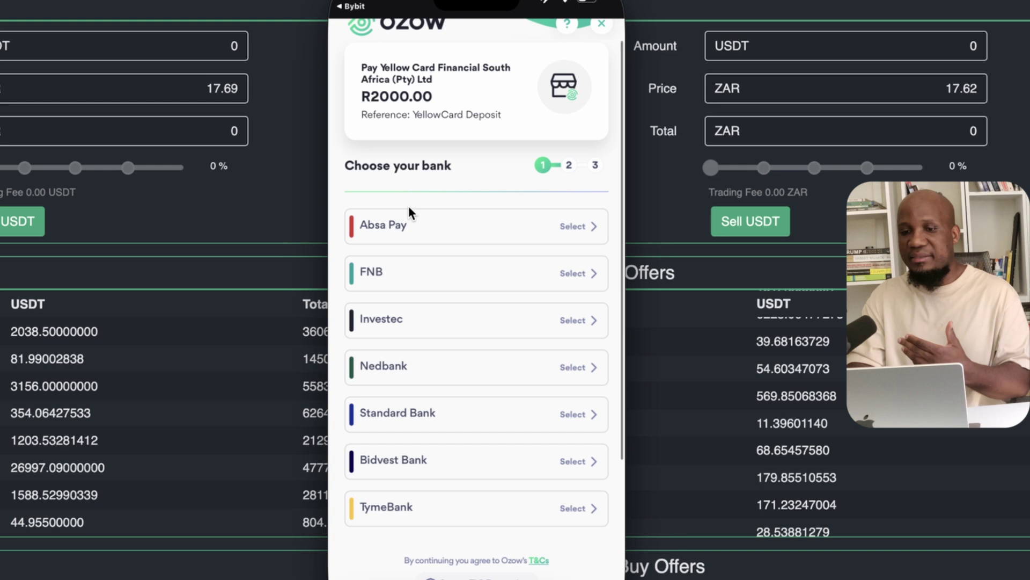
scroll(534, 259, up, 1)
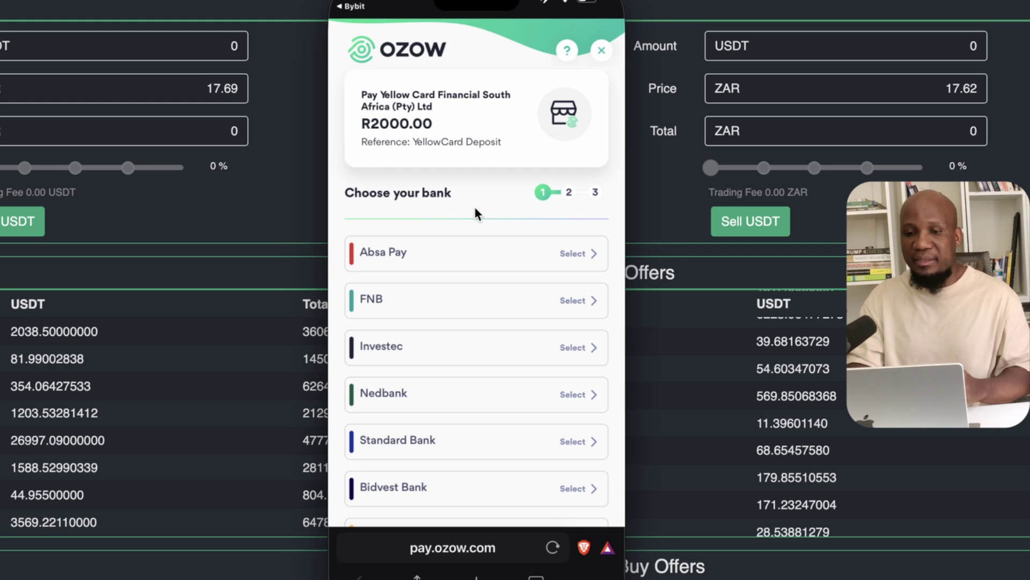
click(564, 252)
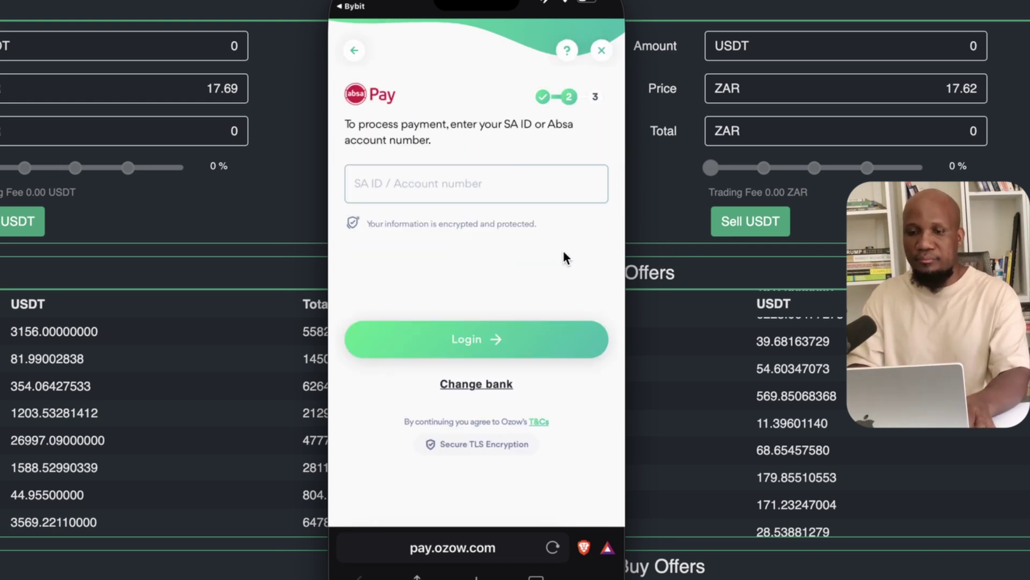
click(397, 182)
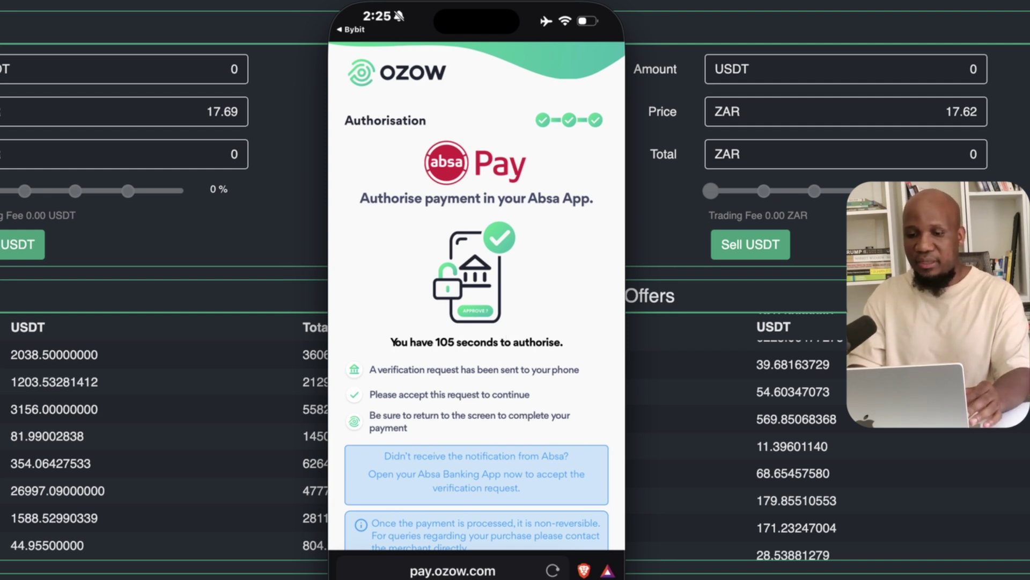
Switch to the Absa Banking app, view the online payment request and accept the R2000.00 EFT.
key(super+1)
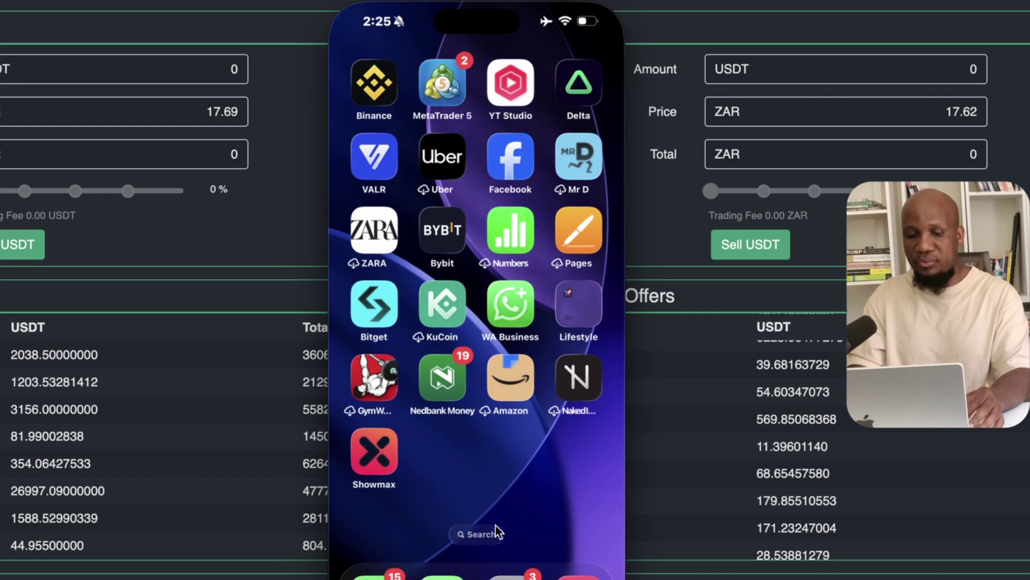
scroll(430, 220, right, 3)
click(590, 306)
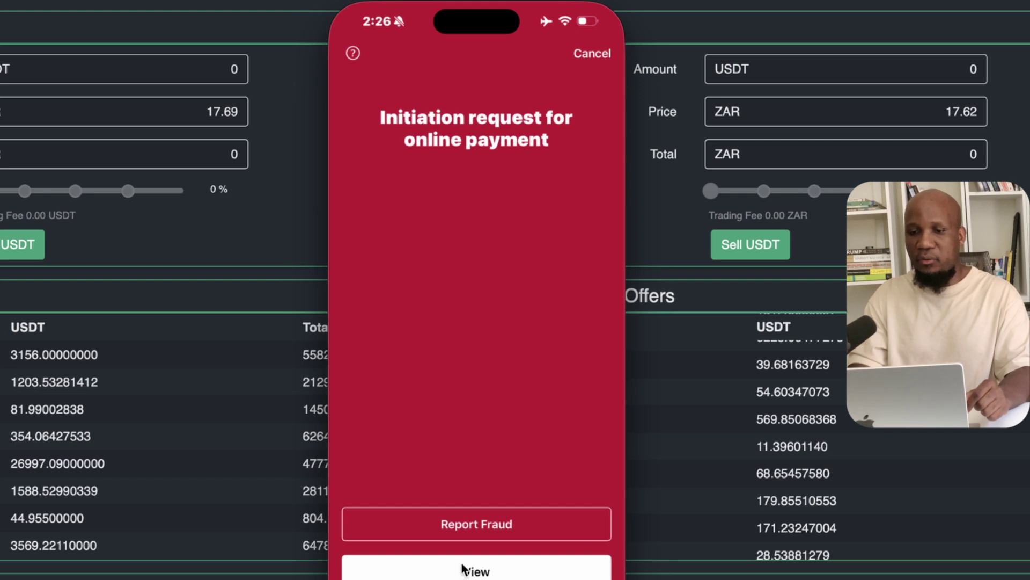
click(486, 573)
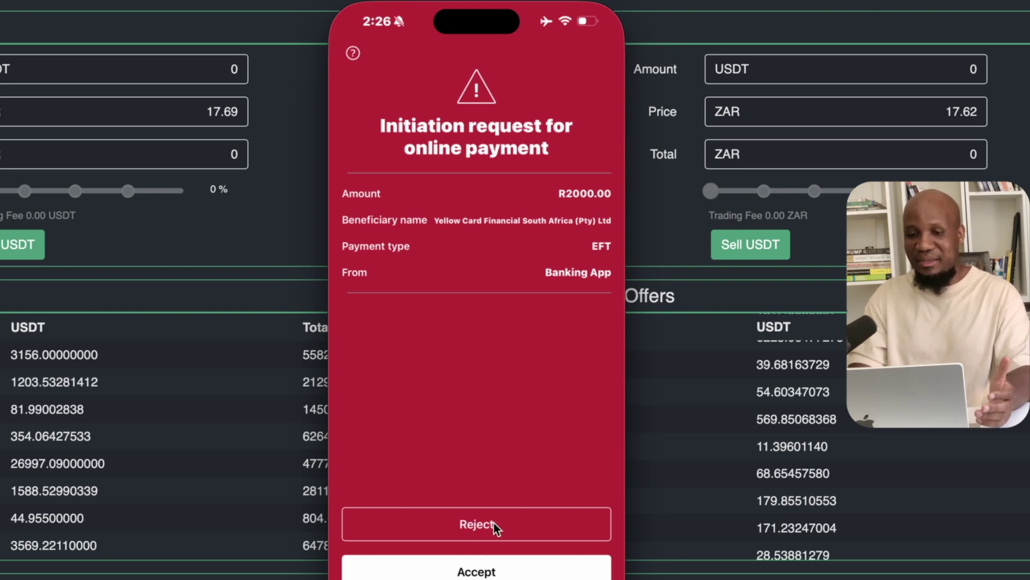
click(477, 572)
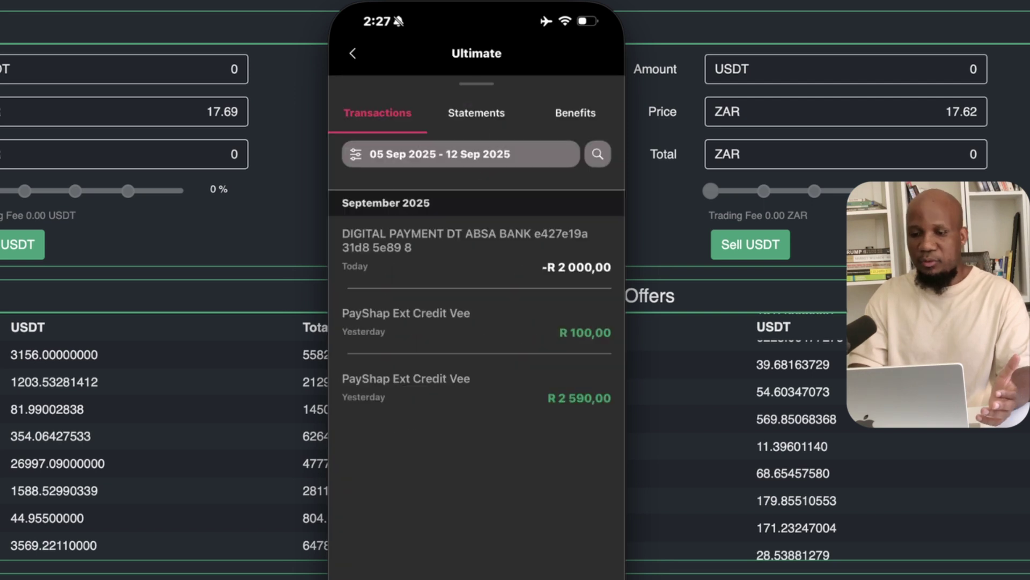
Switch to the Ozow payment page in Brave and return from it to the merchant Yellow Card Financial South Africa.
key(super+1)
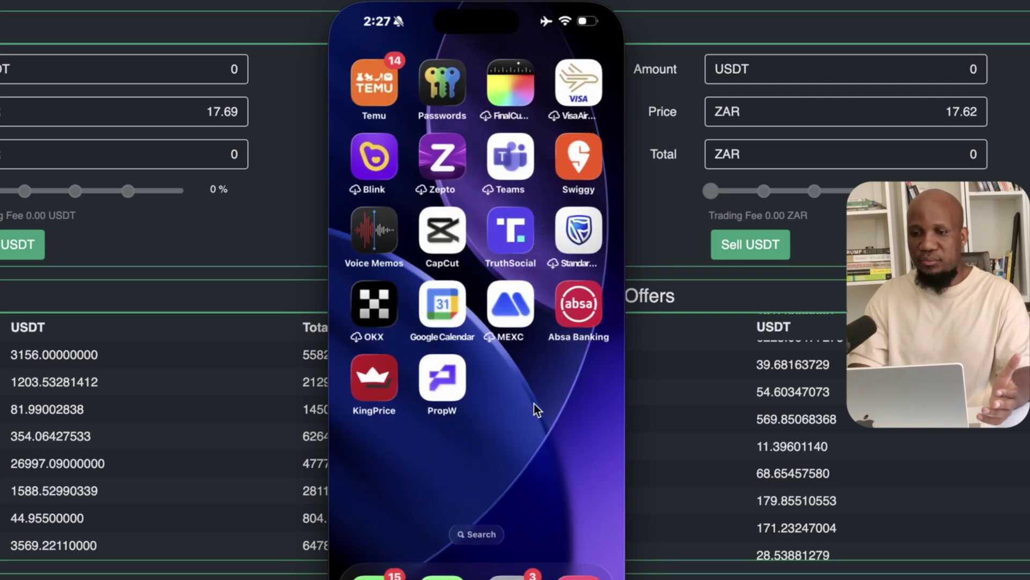
scroll(534, 404, right, 5)
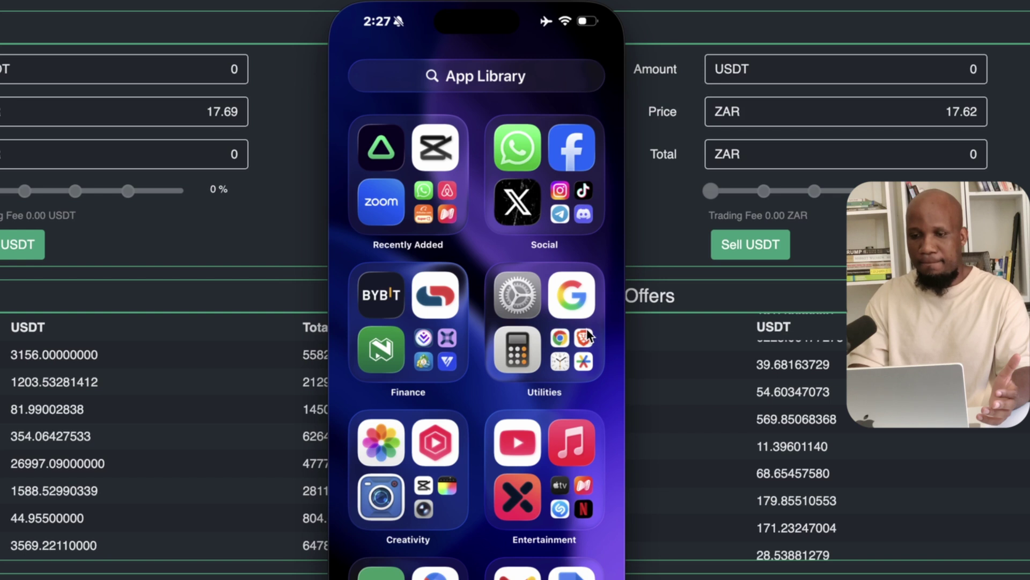
click(588, 333)
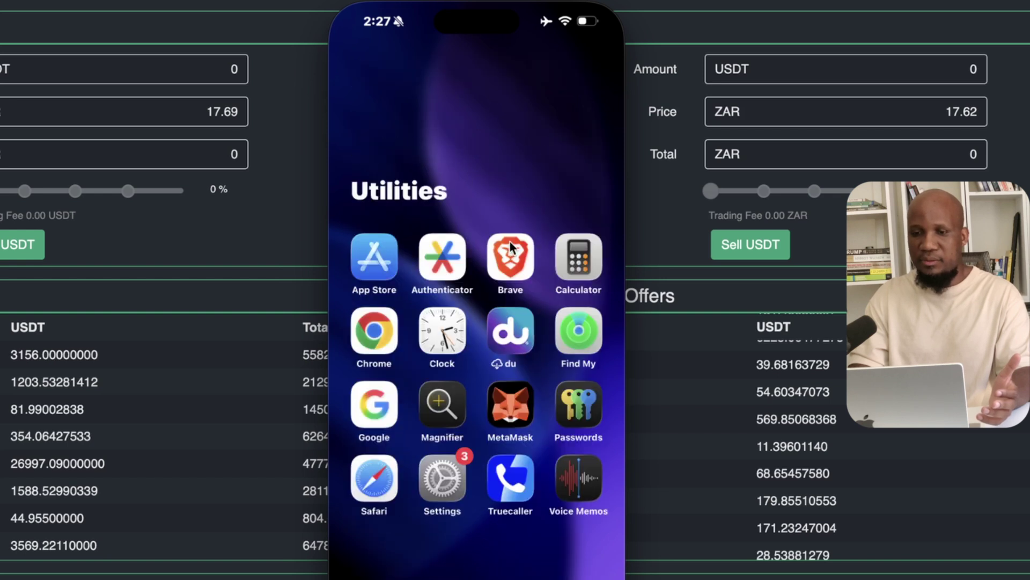
click(509, 244)
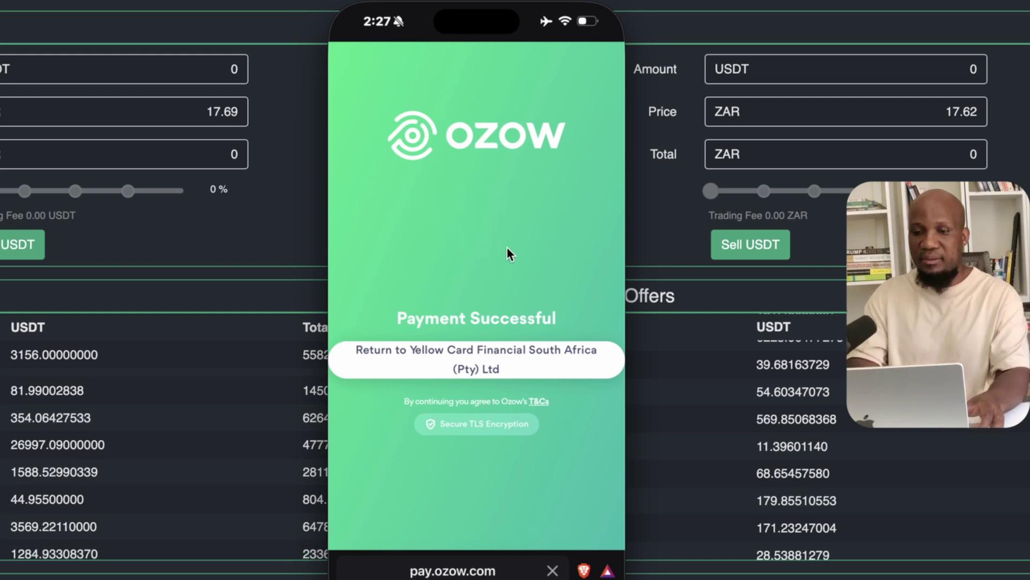
click(505, 365)
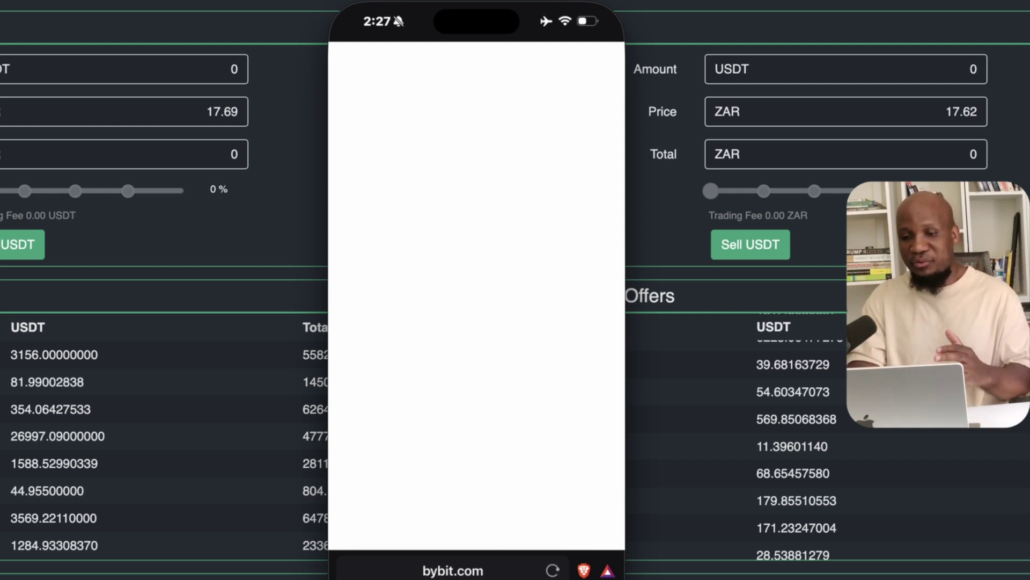
Leave the browser and switch back to the USDT order in the Bybit app.
key(super+1)
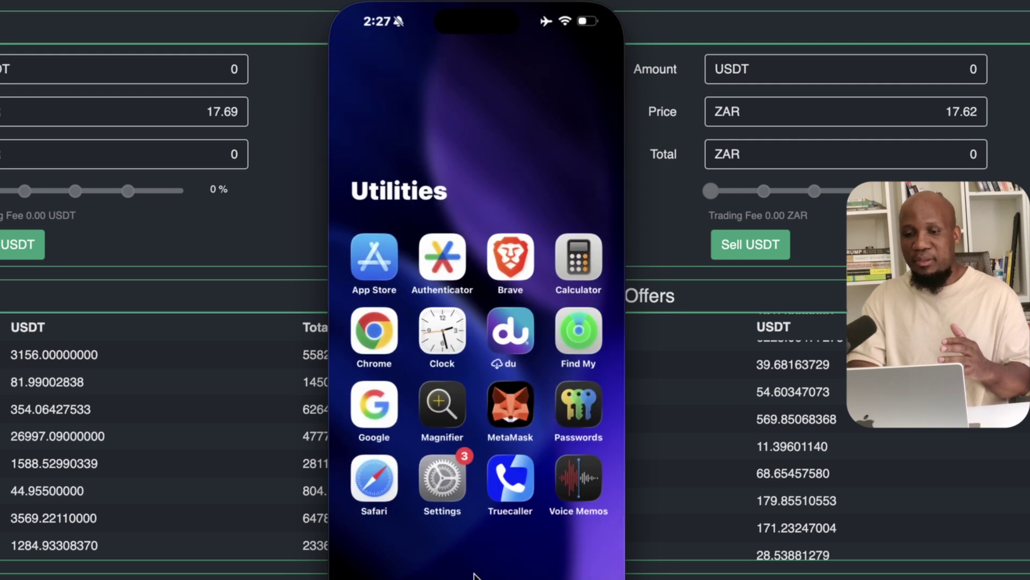
click(475, 564)
click(382, 297)
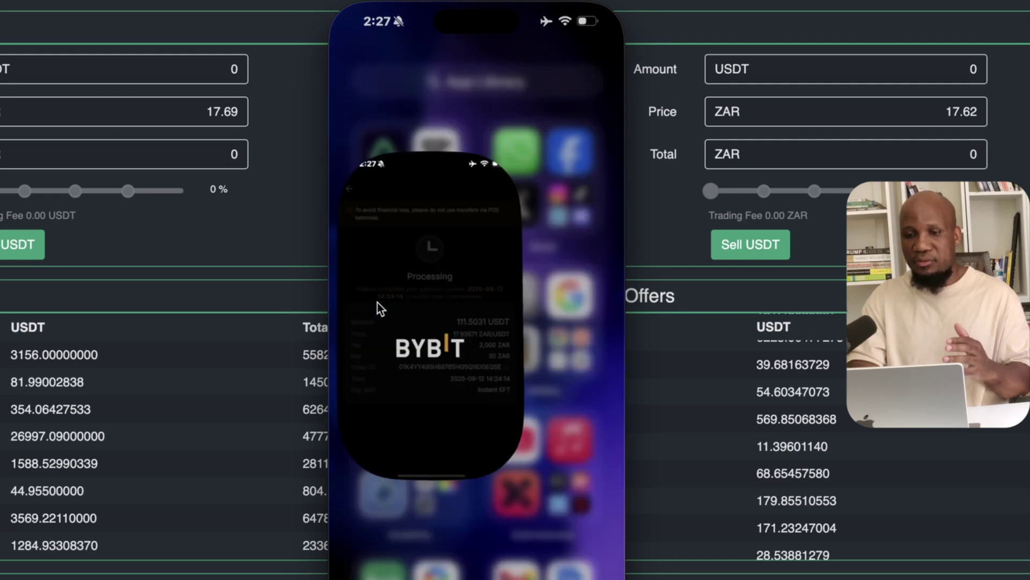